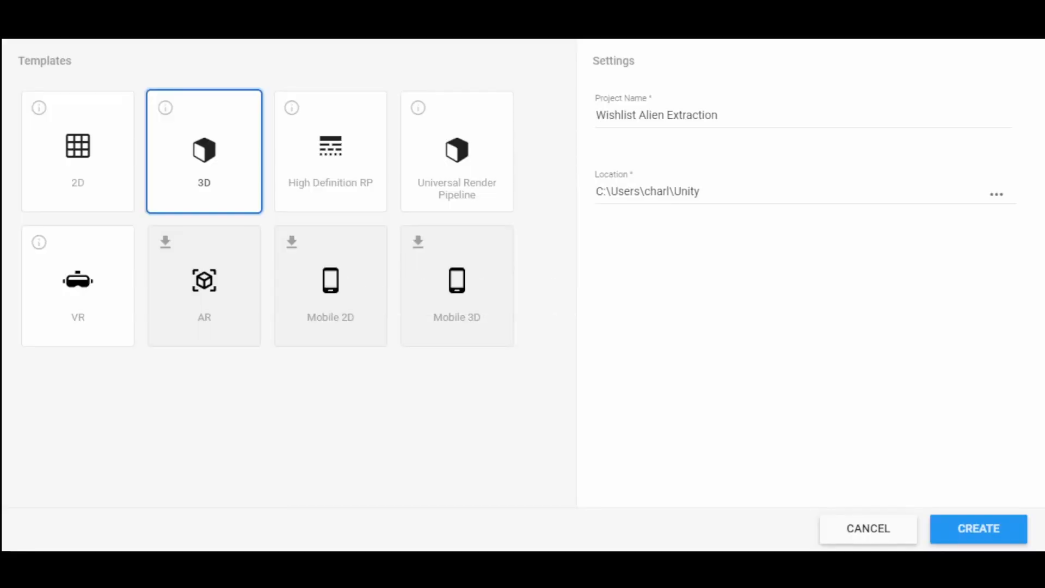
# - Create a project named Mocap4Life from the VR template and run its sample scene in Play mode
pyautogui.click(81, 281)
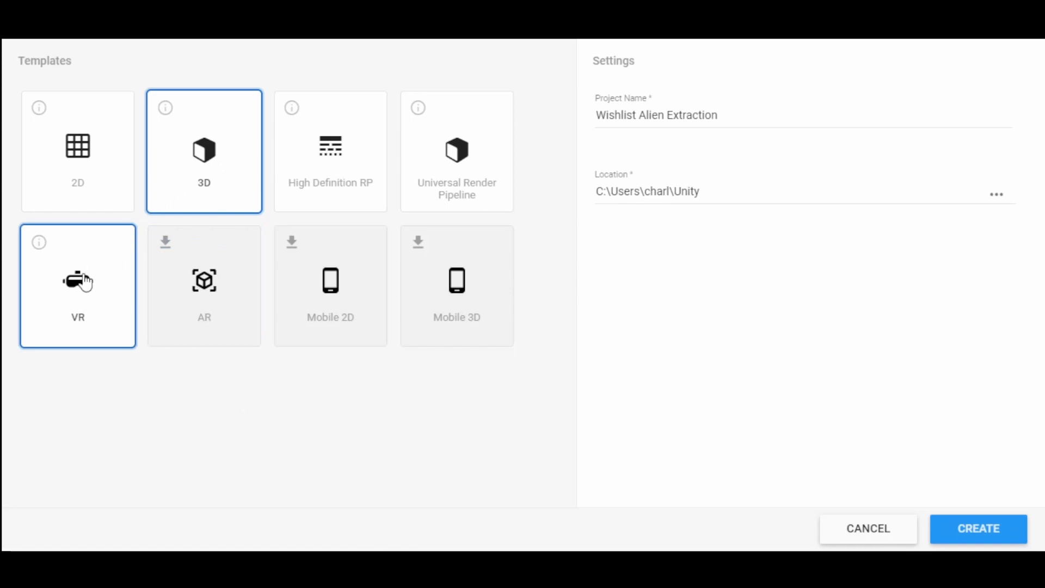
pyautogui.tripleClick(742, 115)
pyautogui.write('Mocap')
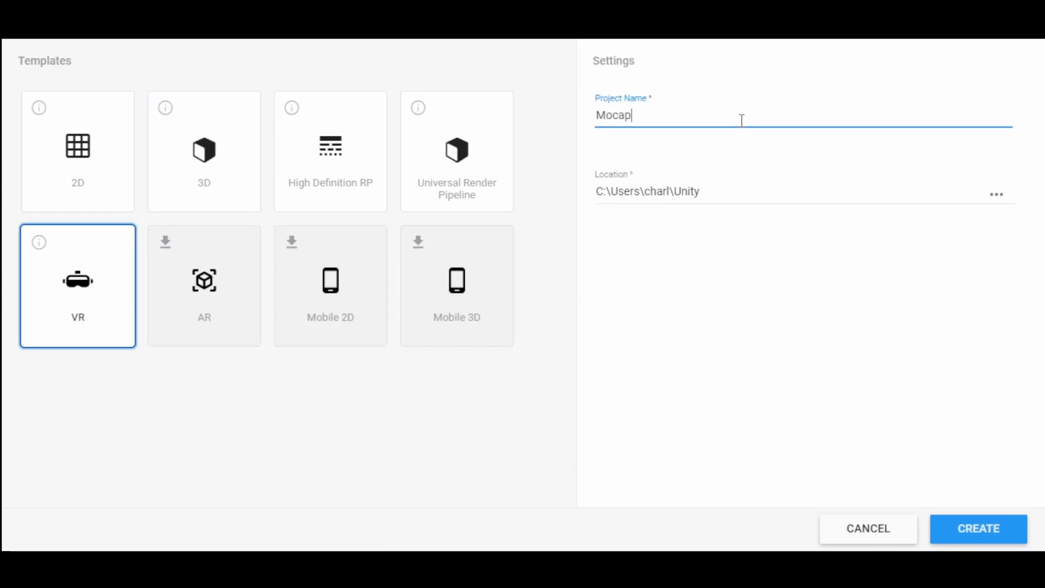
pyautogui.write('4Life')
pyautogui.click(975, 527)
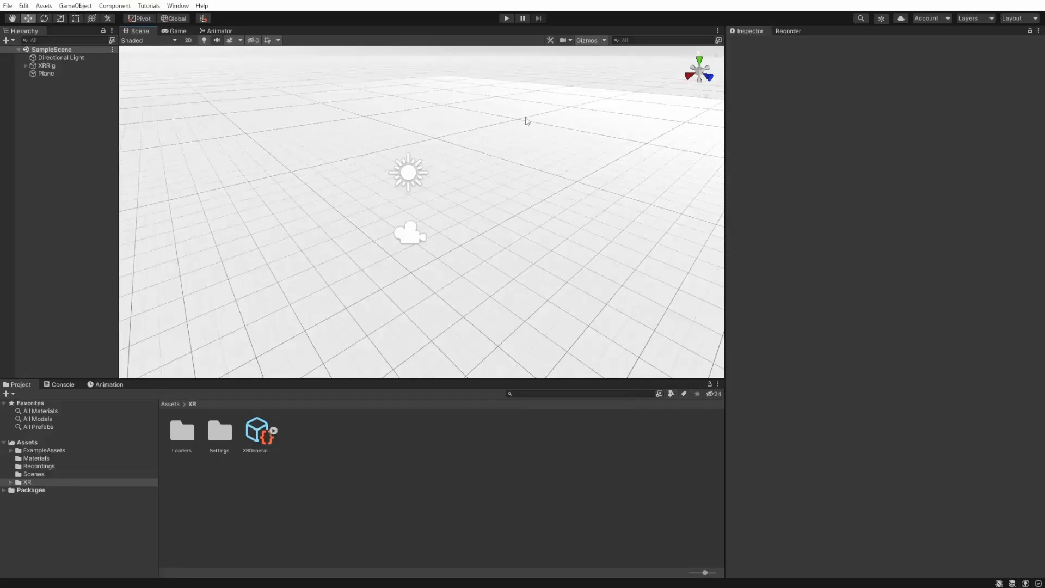
pyautogui.click(506, 19)
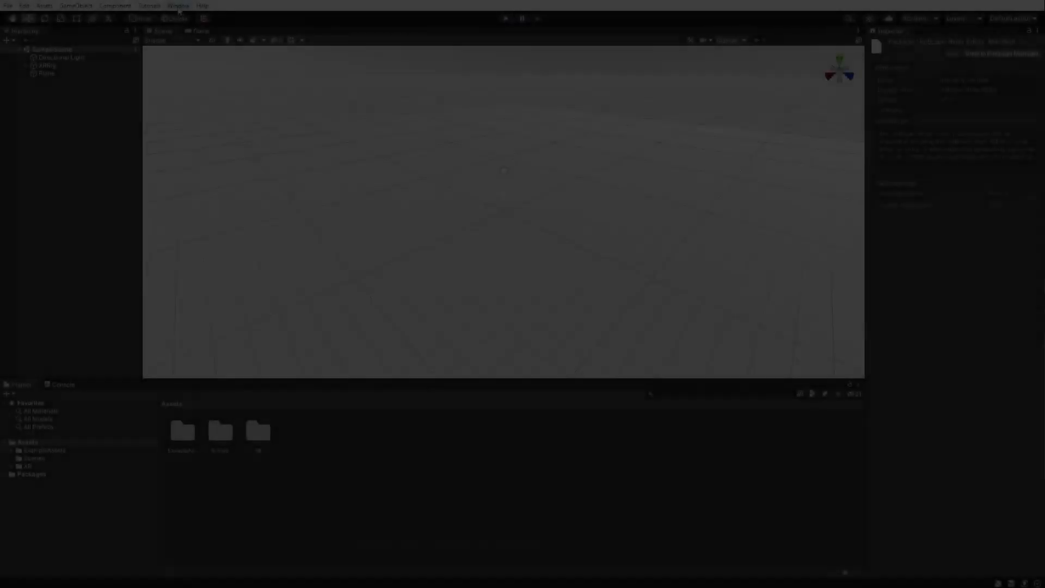
# - Install the Unity Recorder package from the Unity Registry in the Package Manager
pyautogui.click(178, 6)
pyautogui.click(205, 118)
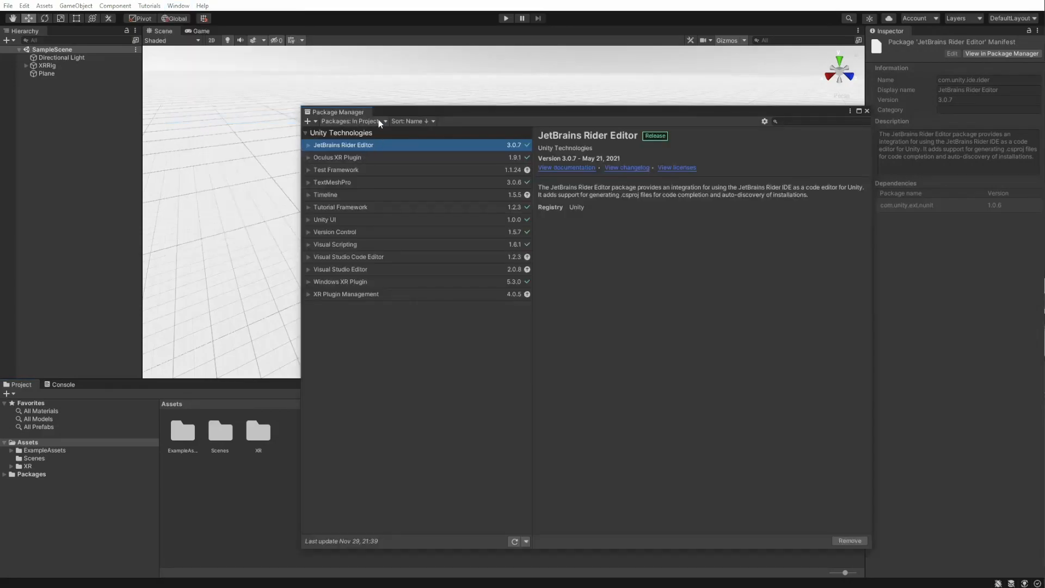
pyautogui.click(363, 121)
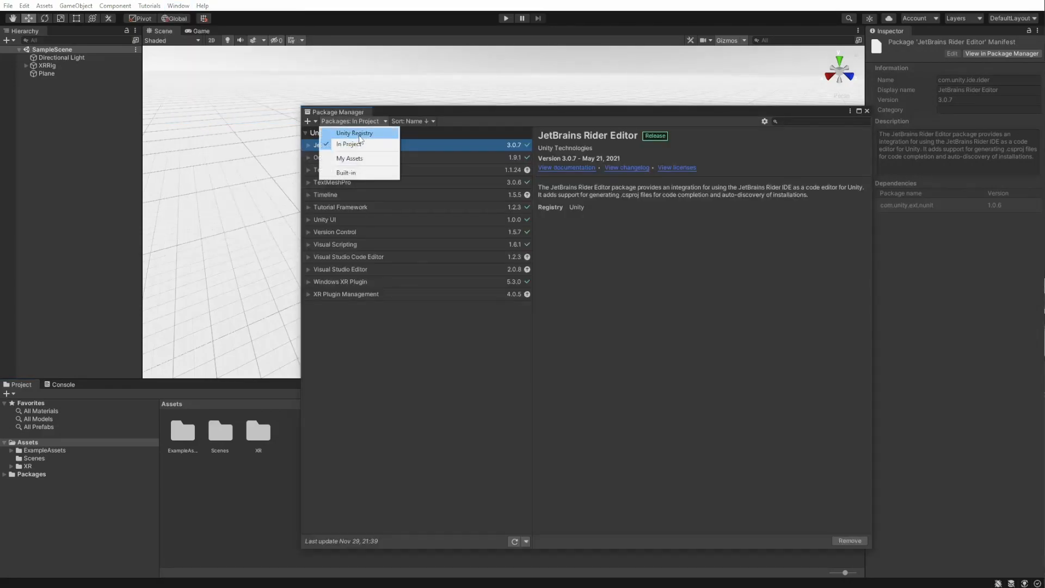
pyautogui.click(364, 134)
pyautogui.scroll(-5, 453, 281)
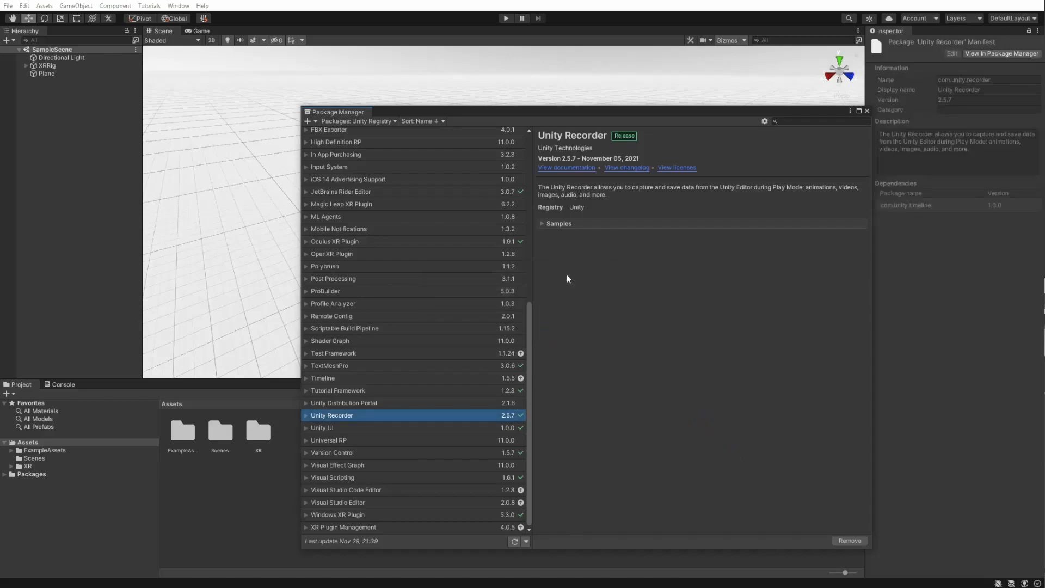
pyautogui.click(868, 110)
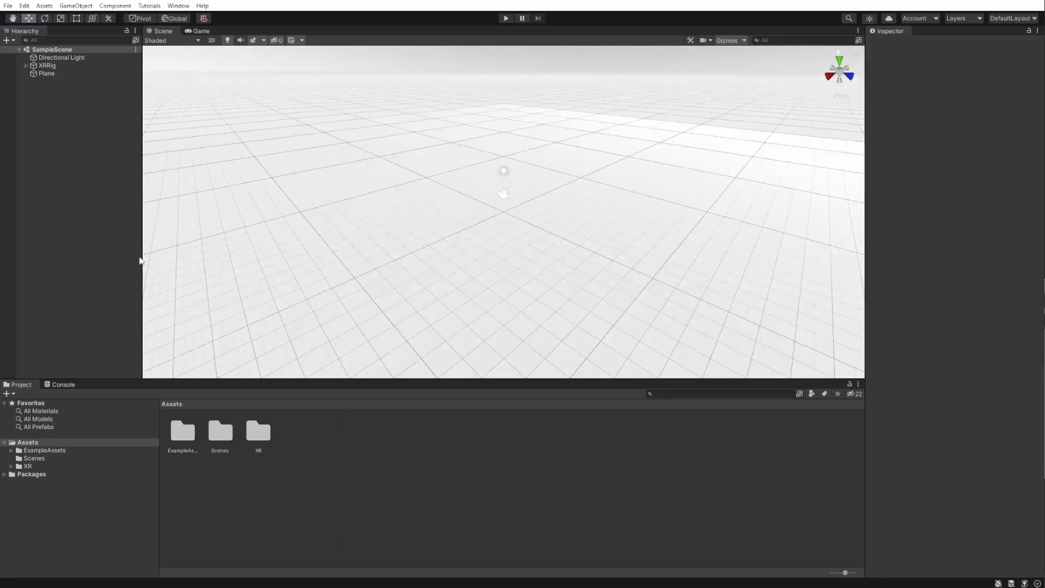
# - Open the Recorder window and dock it beside the Inspector
pyautogui.click(178, 5)
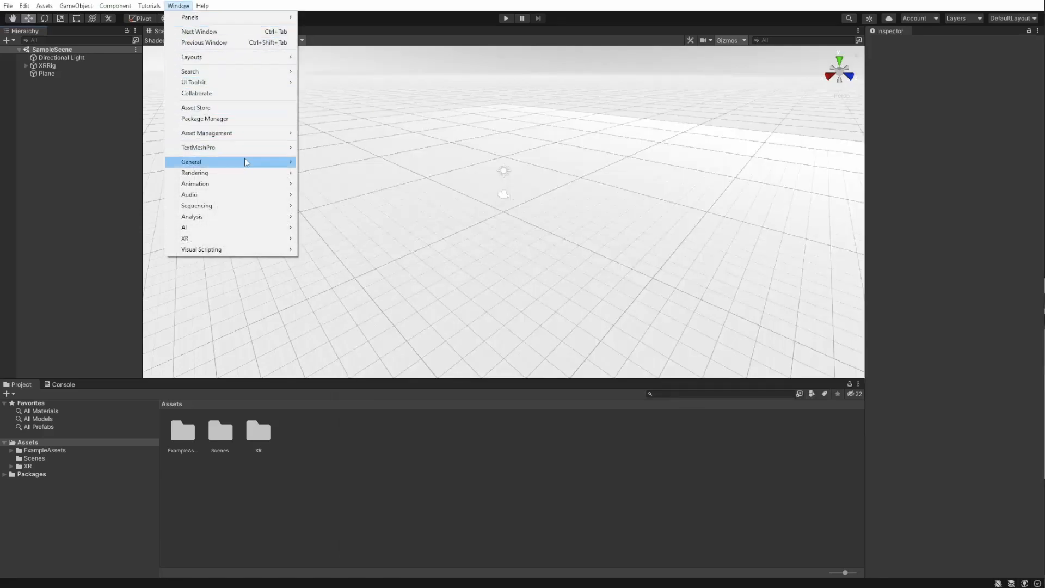
pyautogui.moveTo(246, 162)
pyautogui.moveTo(362, 276)
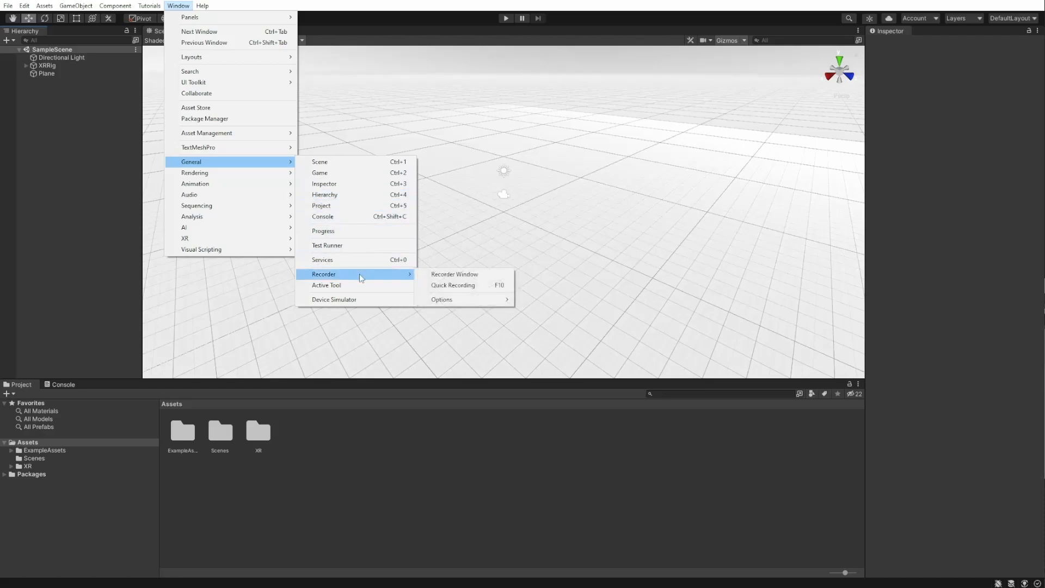
pyautogui.click(461, 275)
pyautogui.moveTo(230, 71); pyautogui.dragTo(914, 28)
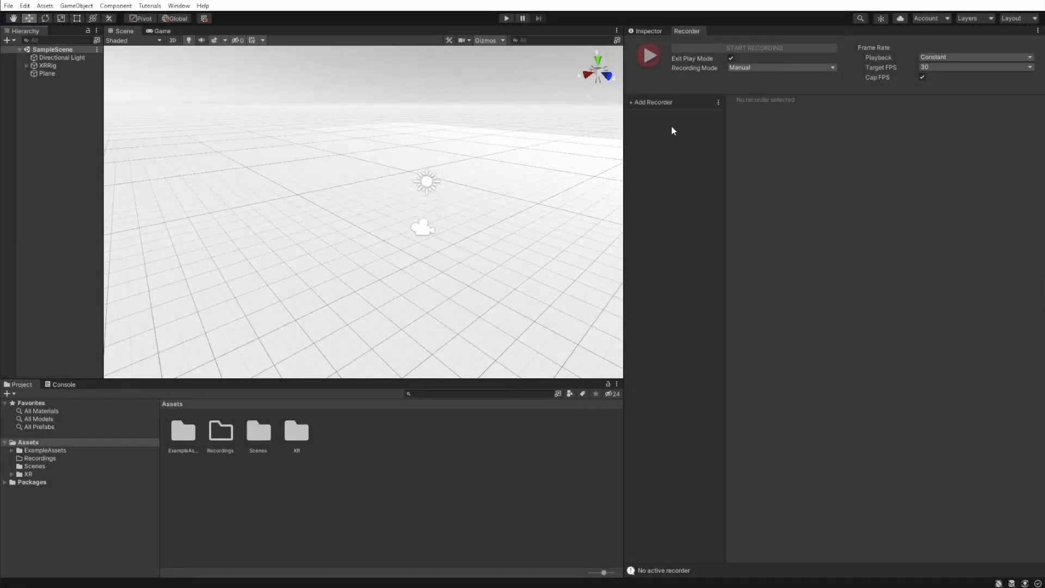
# - Add an Animation Clip recorder and assign the XRRig's Main Camera as its GameObject
pyautogui.click(686, 107)
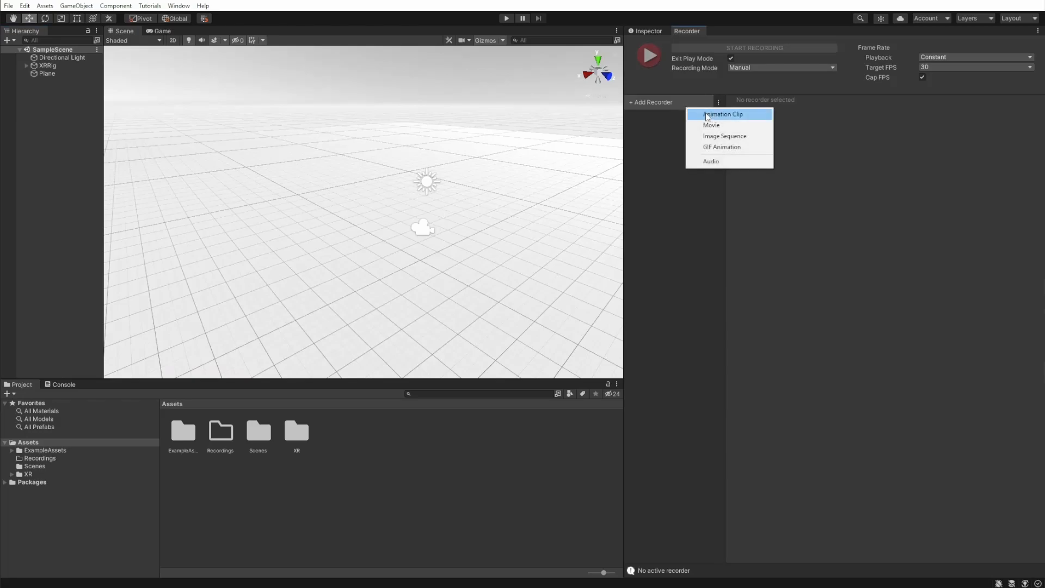
pyautogui.click(713, 116)
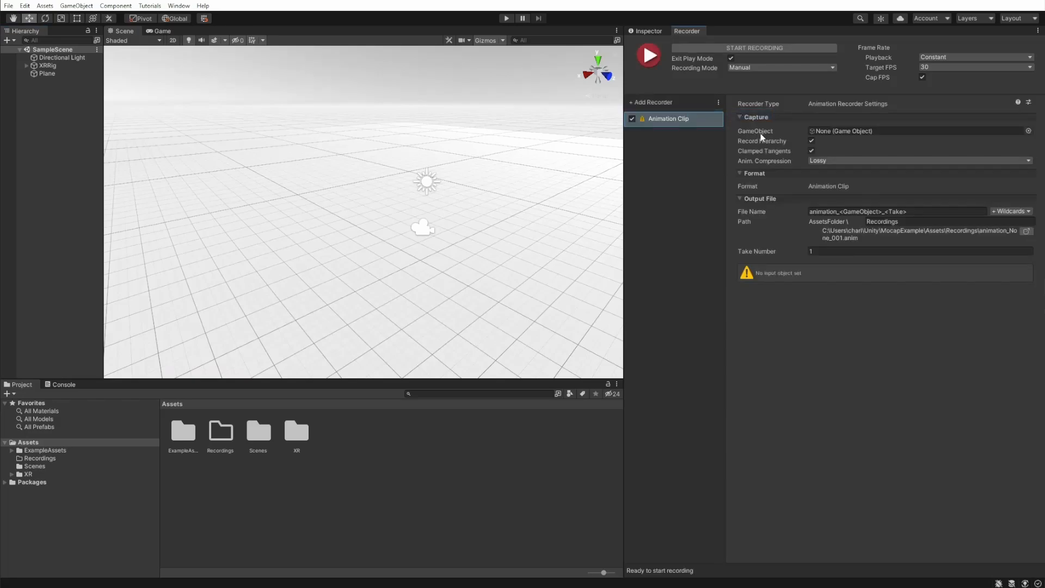
pyautogui.click(26, 65)
pyautogui.click(34, 74)
pyautogui.moveTo(68, 81); pyautogui.dragTo(864, 131)
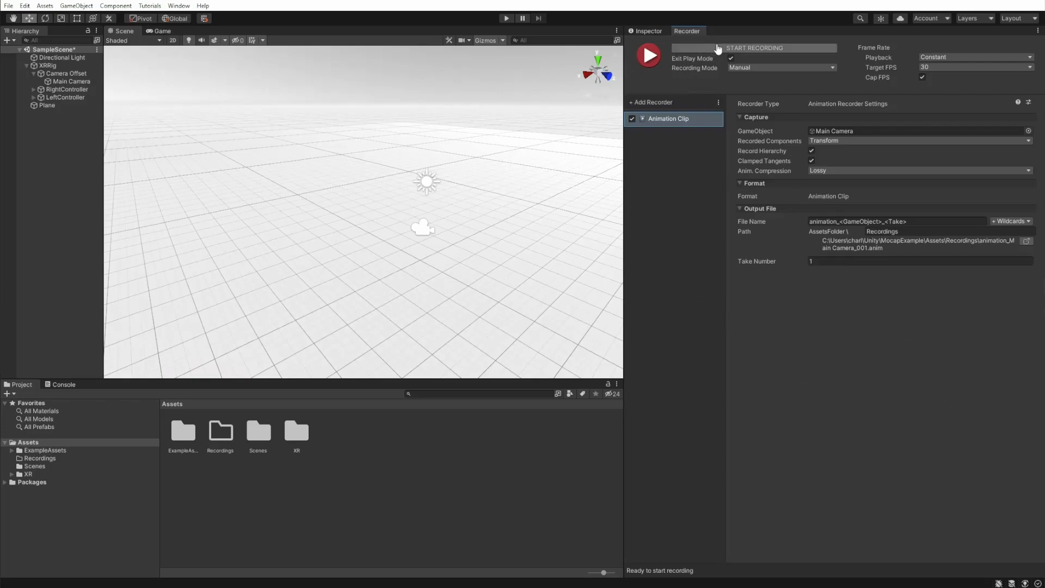
# - Record one take of the Main Camera's motion and open the resulting animation clip from the Recordings folder
pyautogui.click(719, 49)
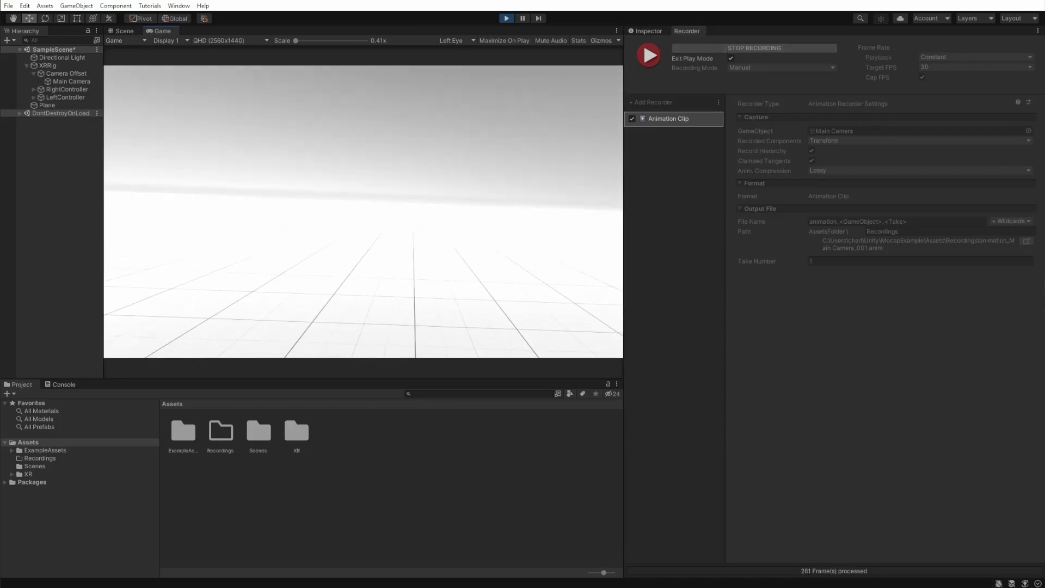
pyautogui.click(717, 50)
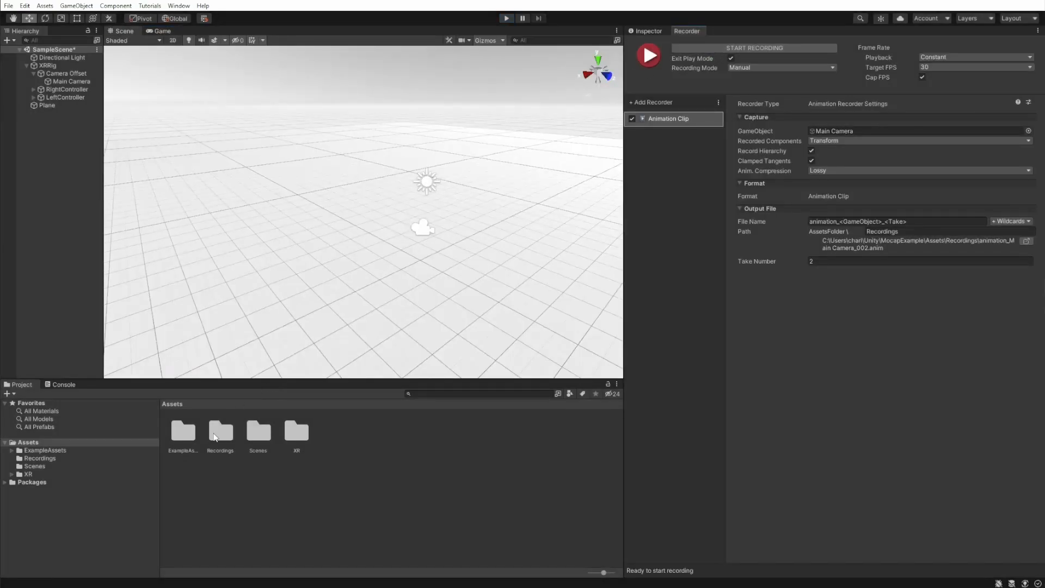
pyautogui.doubleClick(214, 433)
pyautogui.click(187, 435)
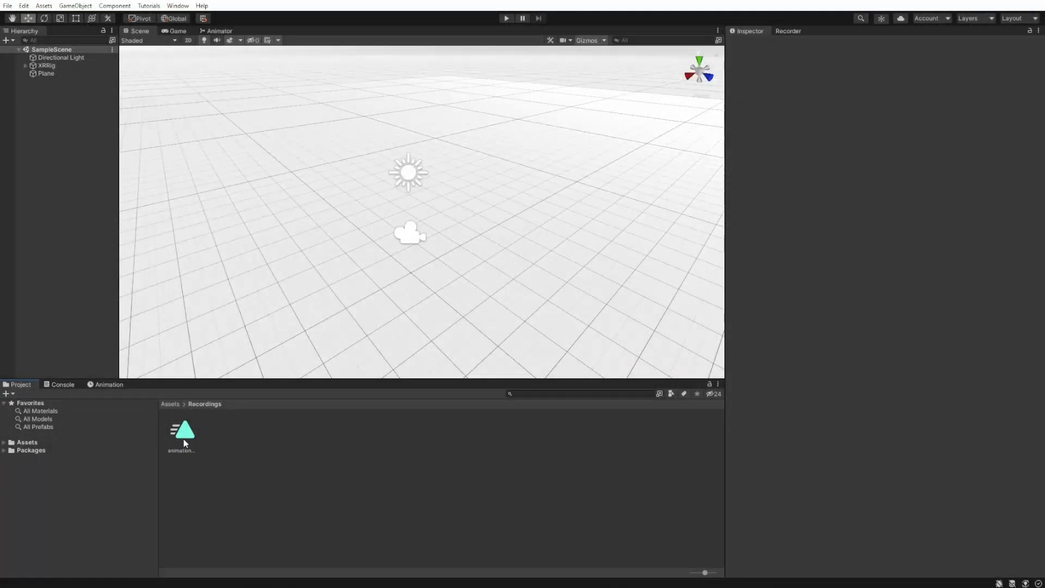
pyautogui.doubleClick(183, 433)
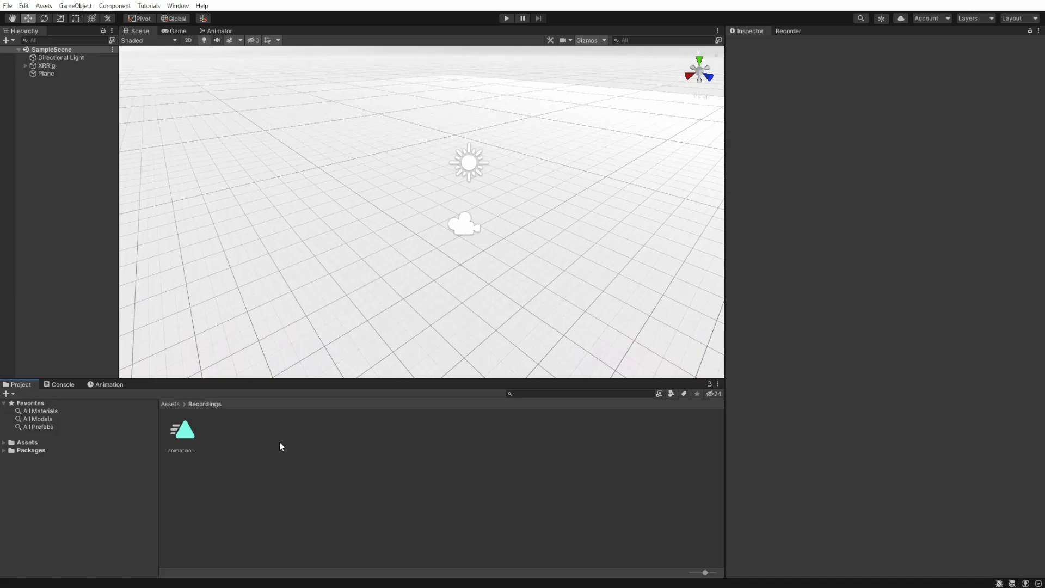
# - Create a scene named AnimationExample in the Scenes folder and open it
pyautogui.click(4, 443)
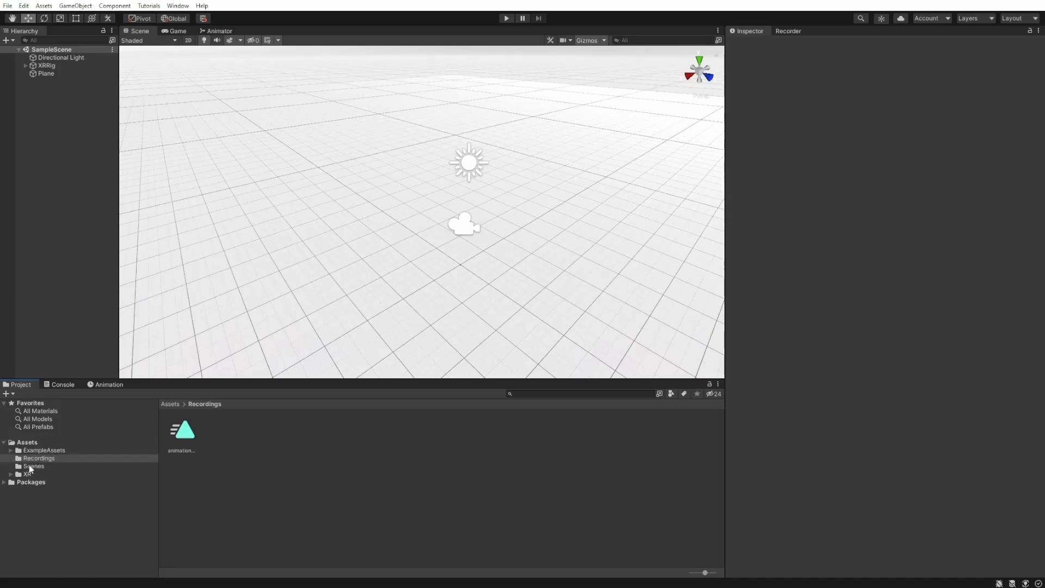
pyautogui.click(31, 467)
pyautogui.rightClick(224, 474)
pyautogui.moveTo(350, 180)
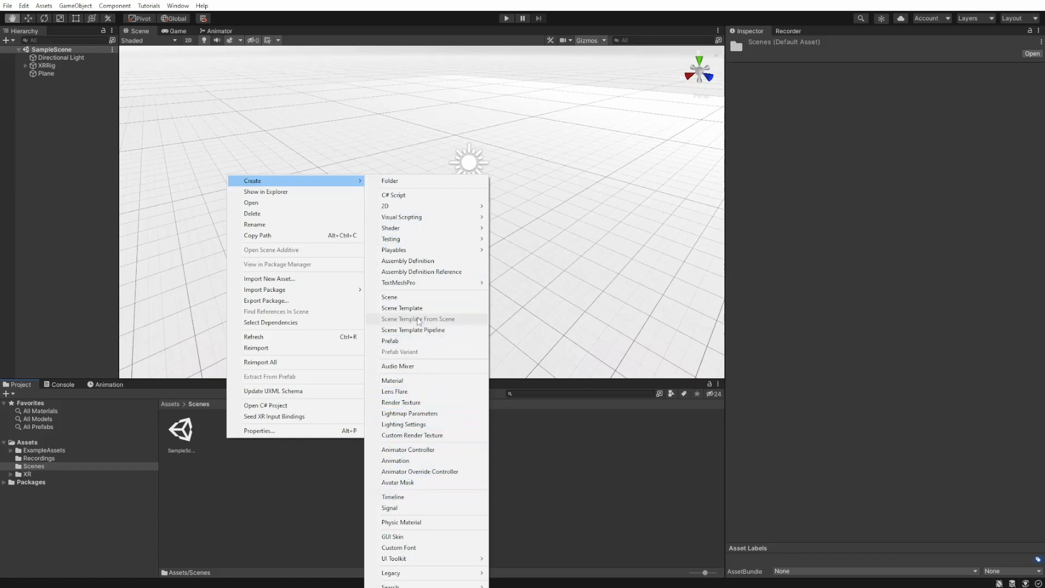
pyautogui.click(412, 297)
pyautogui.write('Anima')
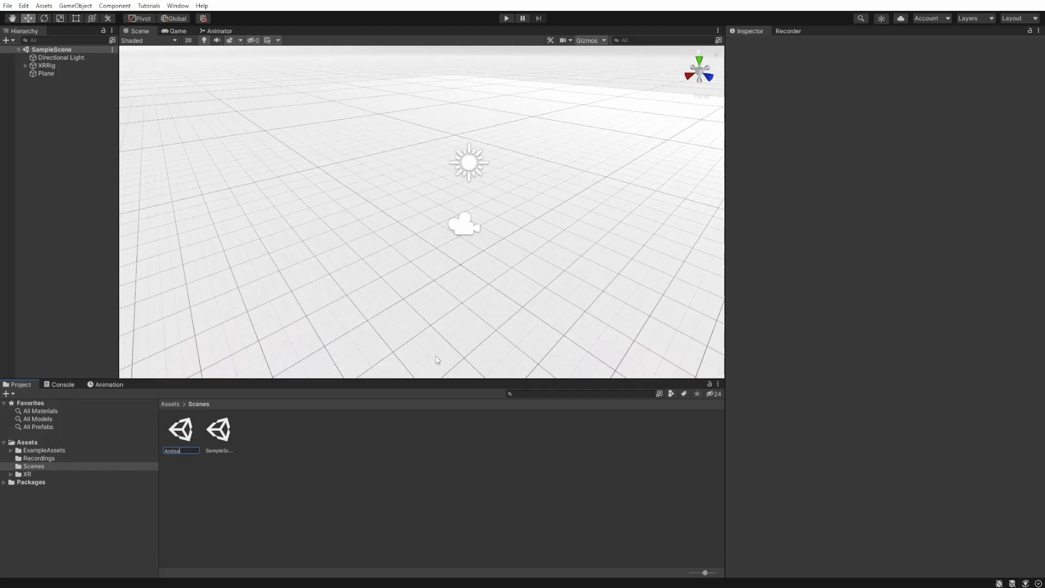
pyautogui.write('tionExample')
pyautogui.press('Return')
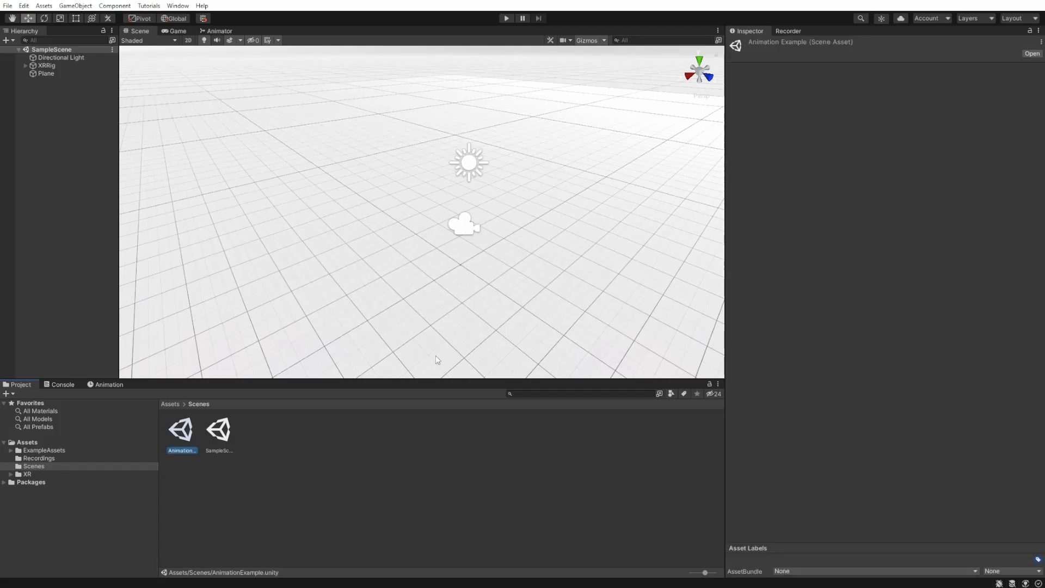
pyautogui.doubleClick(183, 435)
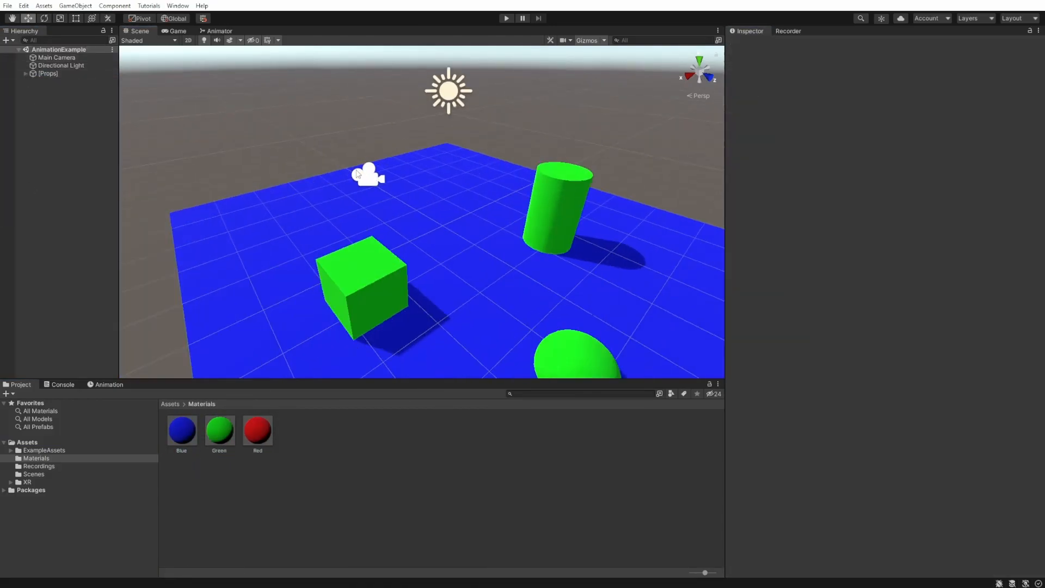
pyautogui.doubleClick(57, 57)
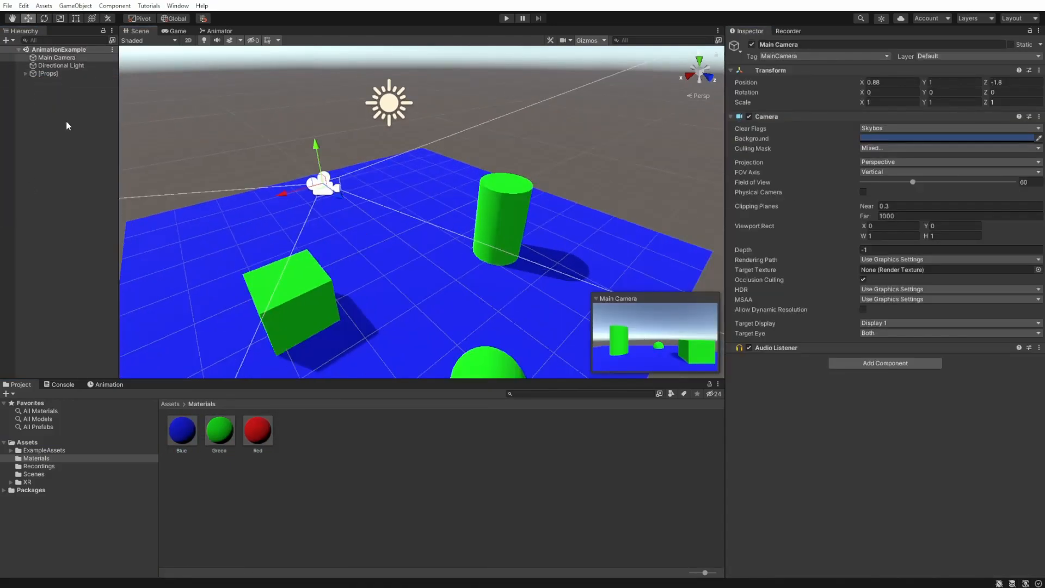
pyautogui.click(88, 139)
pyautogui.moveTo(313, 229); pyautogui.dragTo(374, 229, button='middle')
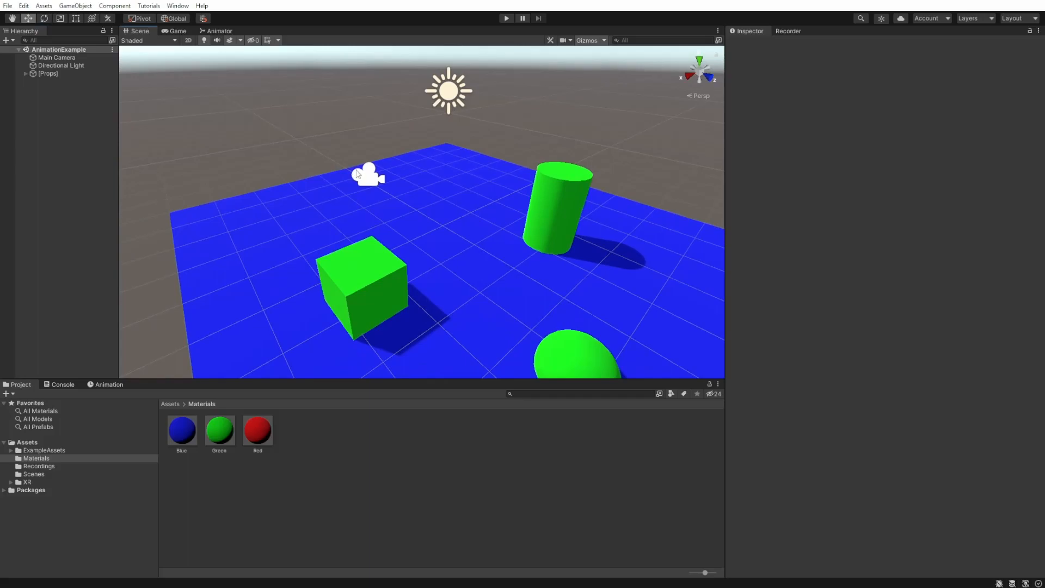
pyautogui.click(357, 174)
pyautogui.click(369, 176)
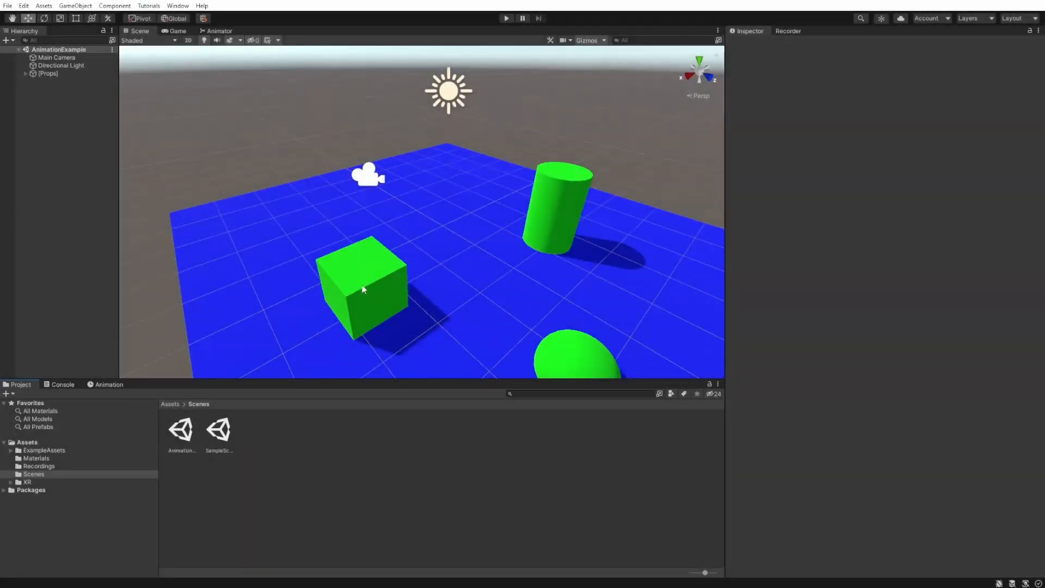
# - Create an empty game object named AnimatedHead in the scene
pyautogui.rightClick(59, 102)
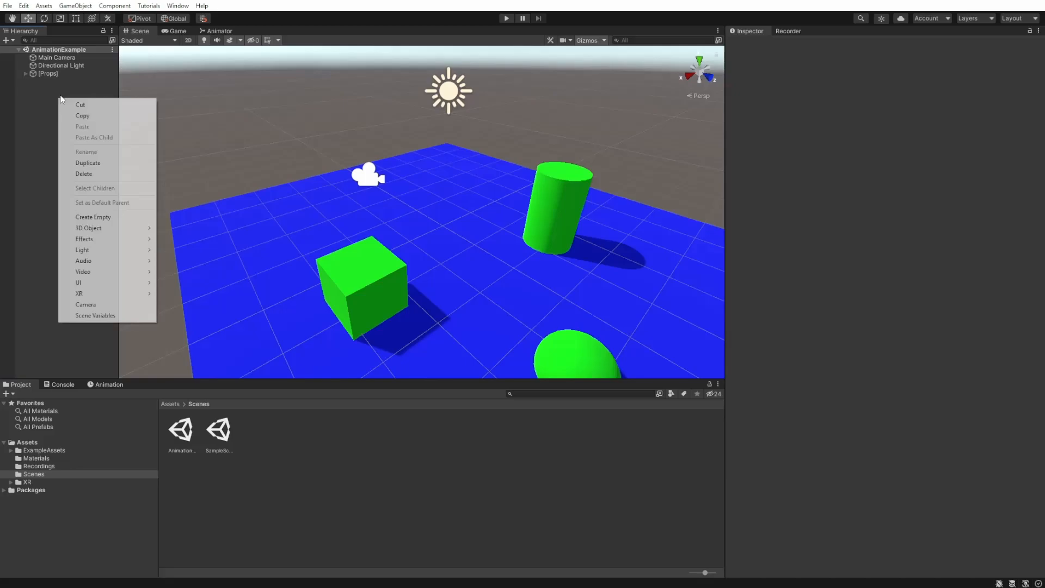
pyautogui.click(109, 218)
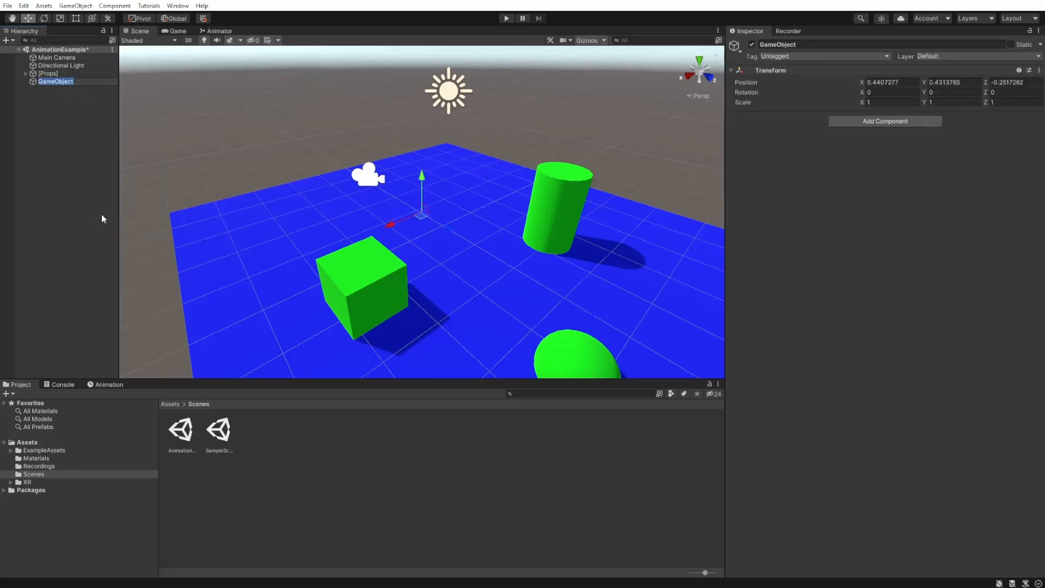
pyautogui.write('AnimatedHead')
pyautogui.press('Return')
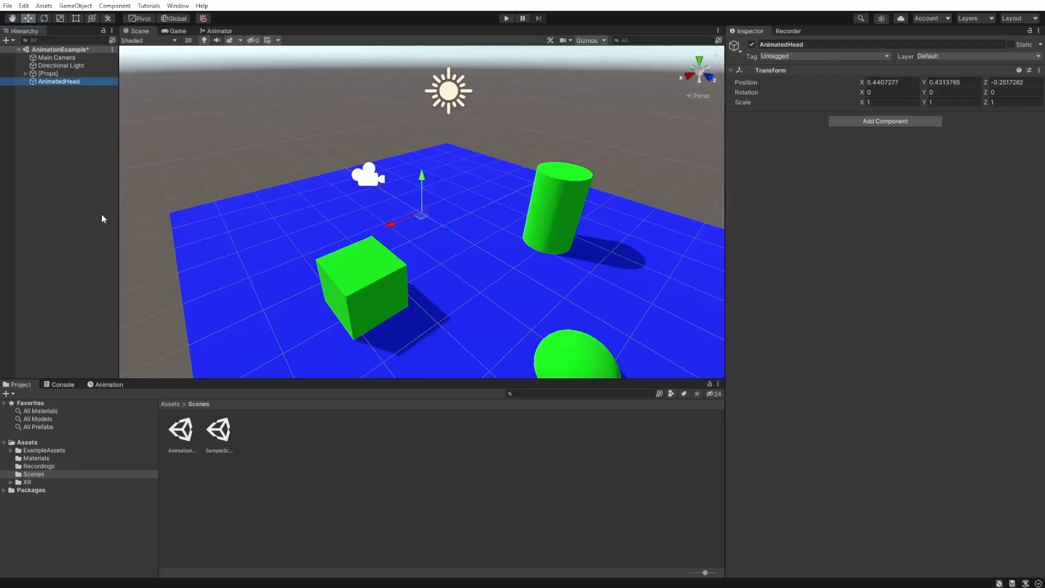
# - Add a cube to the scene and make it a child of AnimatedHead
pyautogui.click(7, 40)
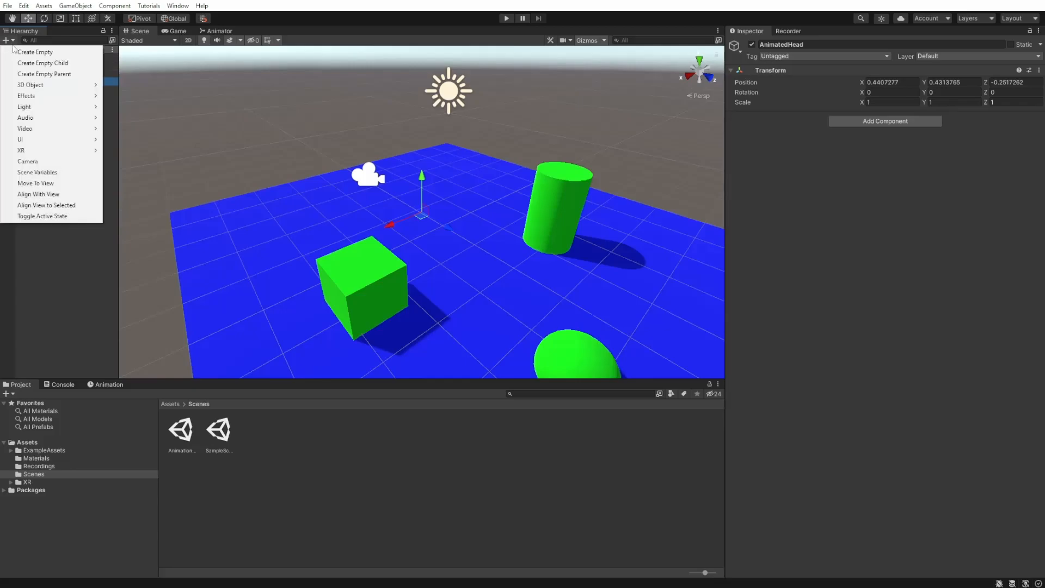
pyautogui.moveTo(45, 90)
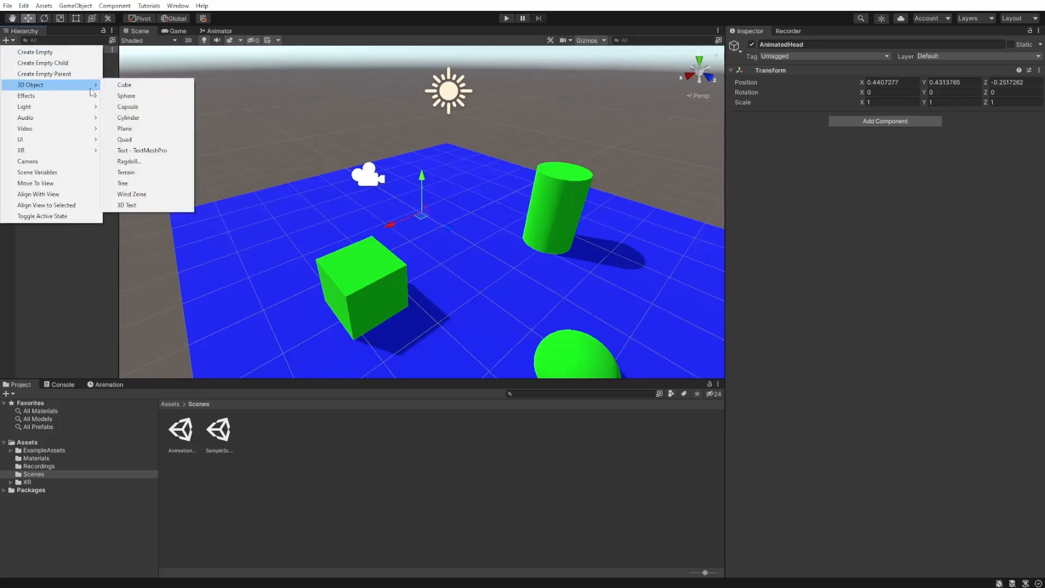
pyautogui.click(153, 93)
pyautogui.click(87, 119)
pyautogui.moveTo(74, 90); pyautogui.dragTo(67, 84)
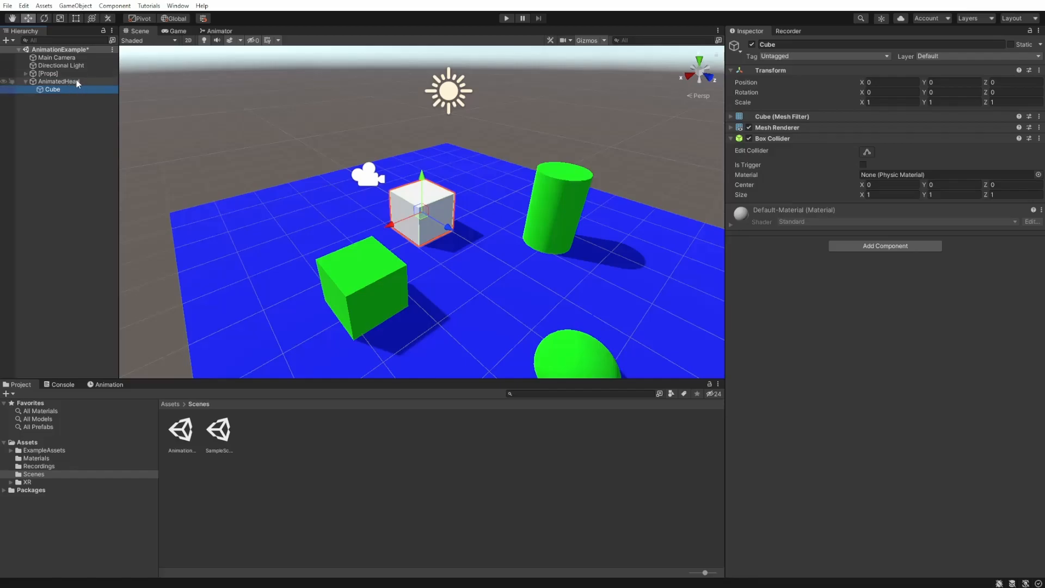
# - Apply the Red material to the cube under AnimatedHead
pyautogui.click(43, 460)
pyautogui.moveTo(250, 439); pyautogui.dragTo(429, 214)
pyautogui.click(363, 181)
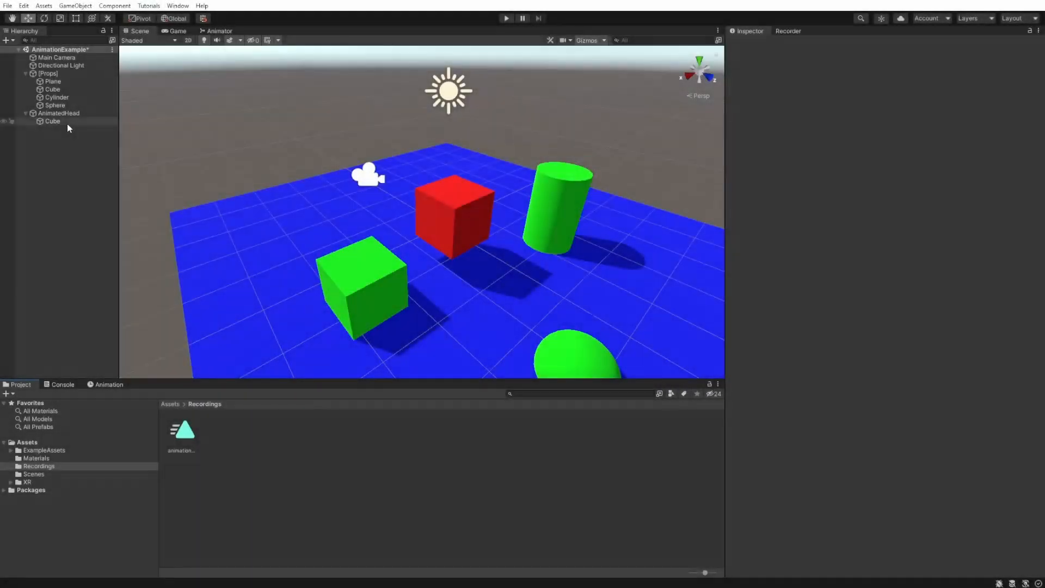
# - Add an Animator component to the cube under AnimatedHead
pyautogui.click(67, 122)
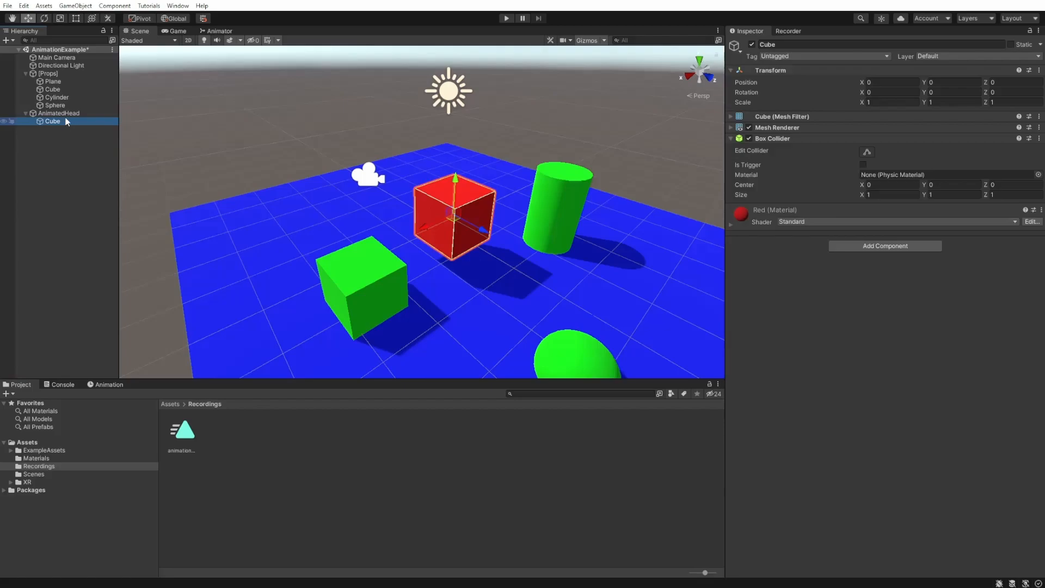
pyautogui.click(880, 246)
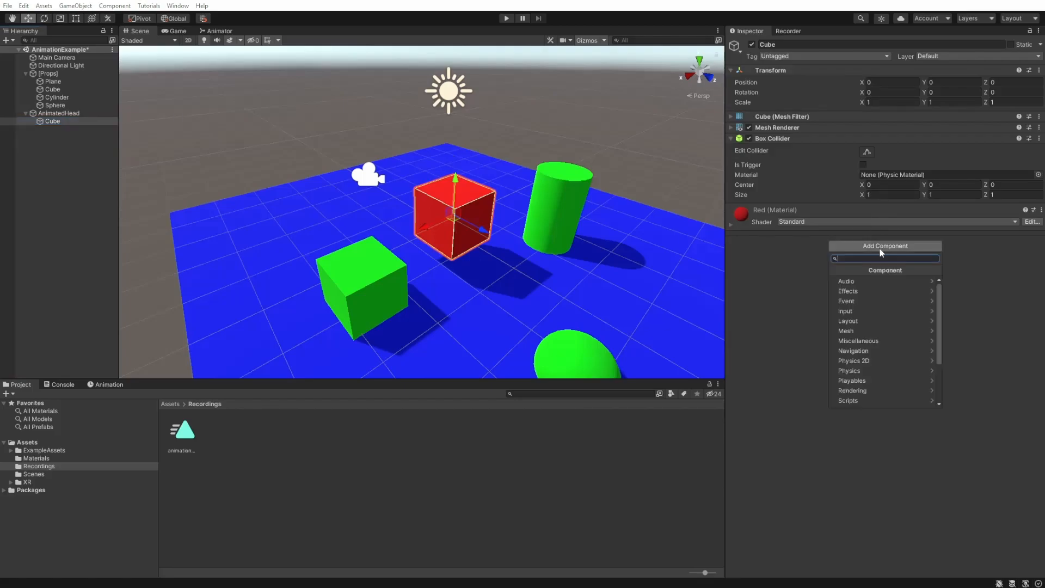
pyautogui.write('ani')
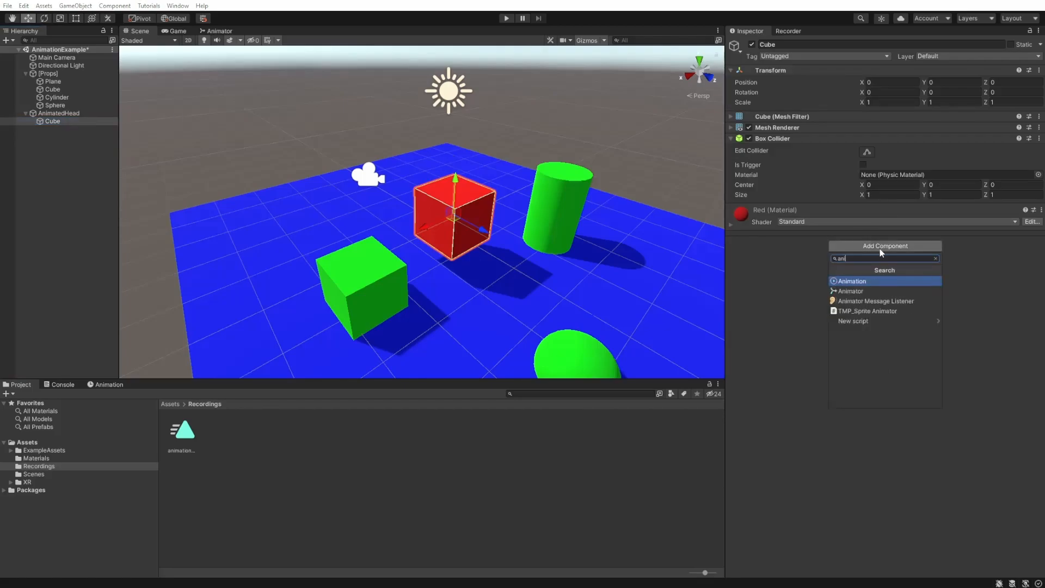
pyautogui.click(849, 292)
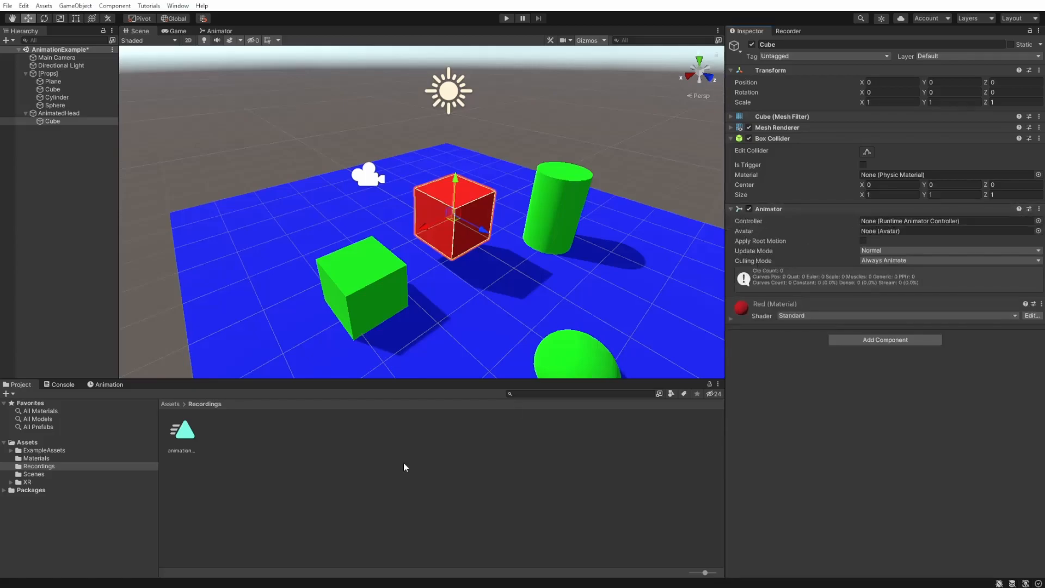
# - Create an Animator Controller named fakeHead in the Recordings folder
pyautogui.rightClick(244, 436)
pyautogui.moveTo(346, 181)
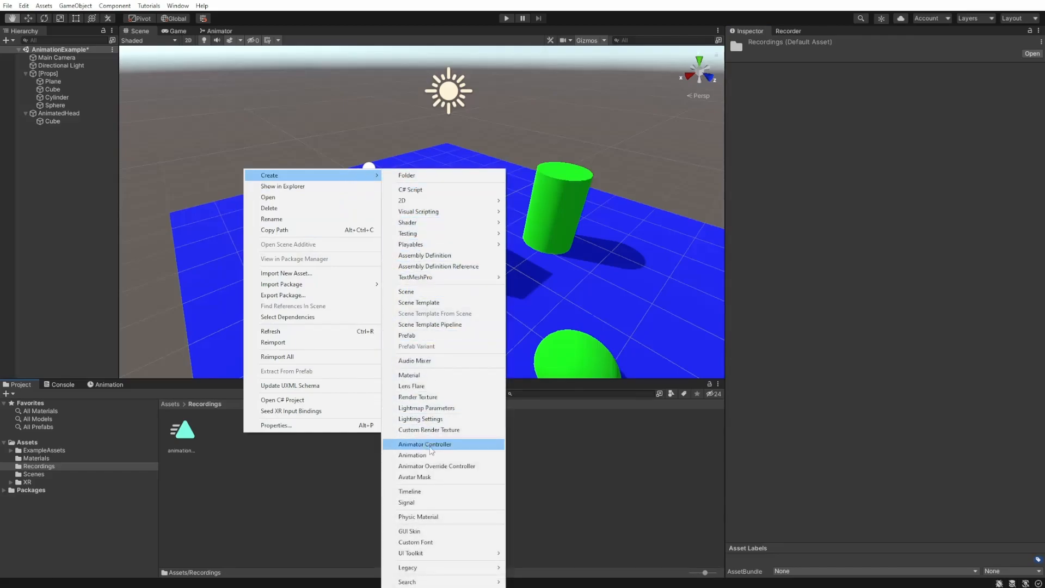
pyautogui.click(431, 449)
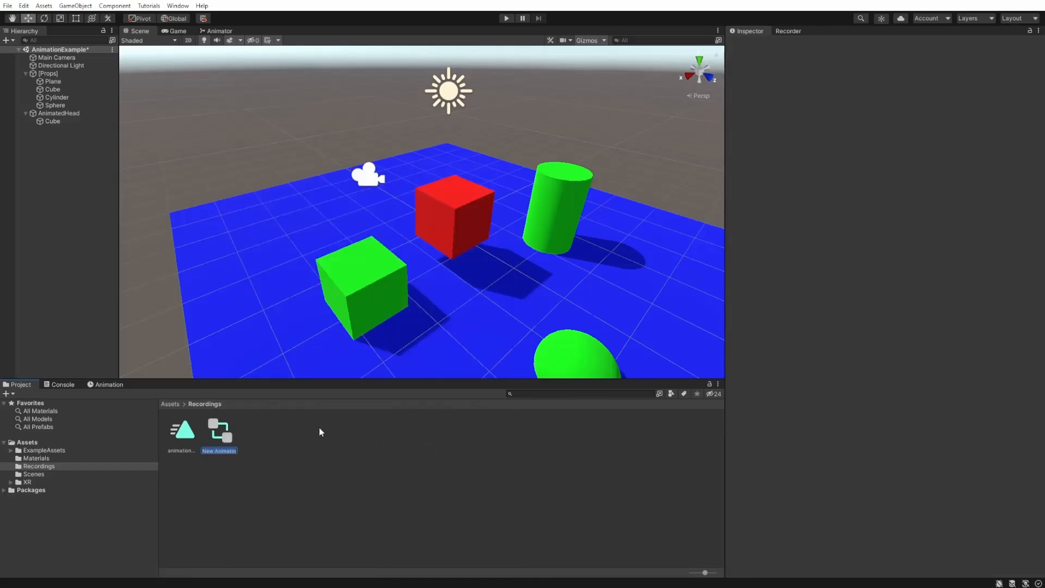
pyautogui.write('fakeHead')
pyautogui.press('Return')
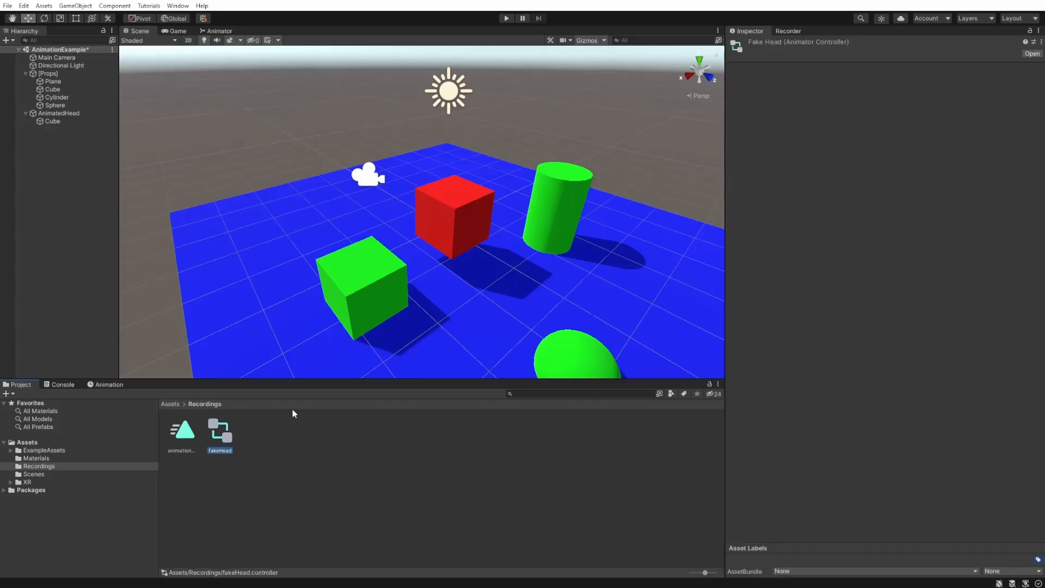
# - Open the fakeHead controller and add the recorded animation_Main Camera_001 clip as the state following Entry
pyautogui.doubleClick(223, 435)
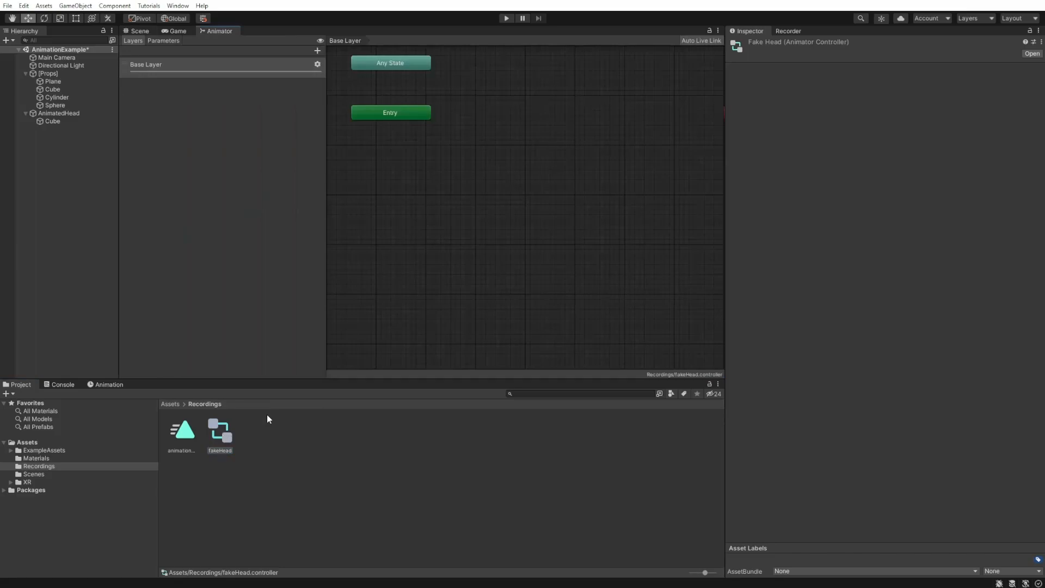
pyautogui.moveTo(184, 442); pyautogui.dragTo(431, 225)
pyautogui.moveTo(499, 113); pyautogui.dragTo(499, 114)
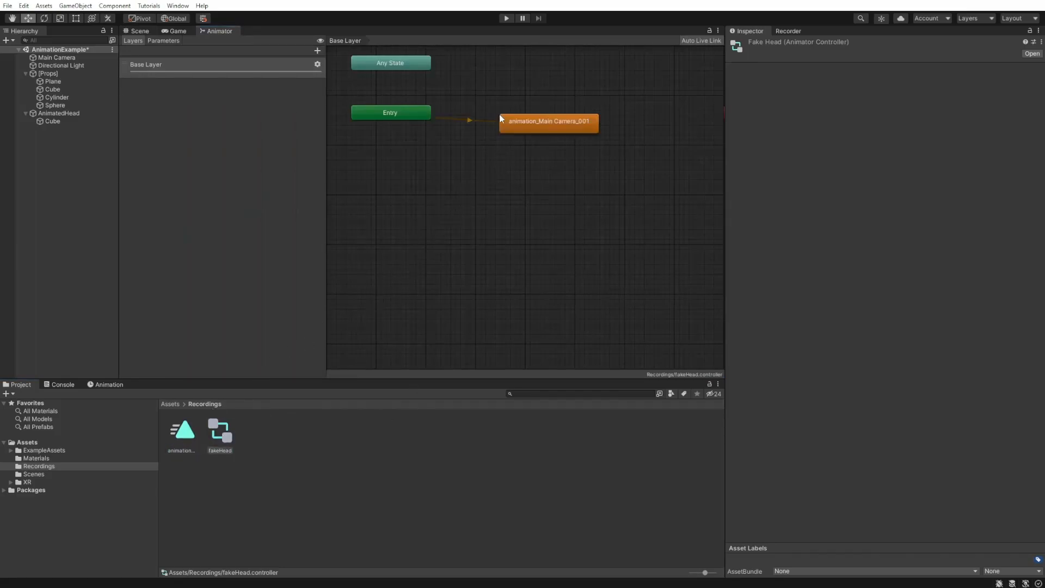
# - Assign the fakeHead controller to the Animator of the cube under AnimatedHead and enable Apply Root Motion
pyautogui.click(143, 30)
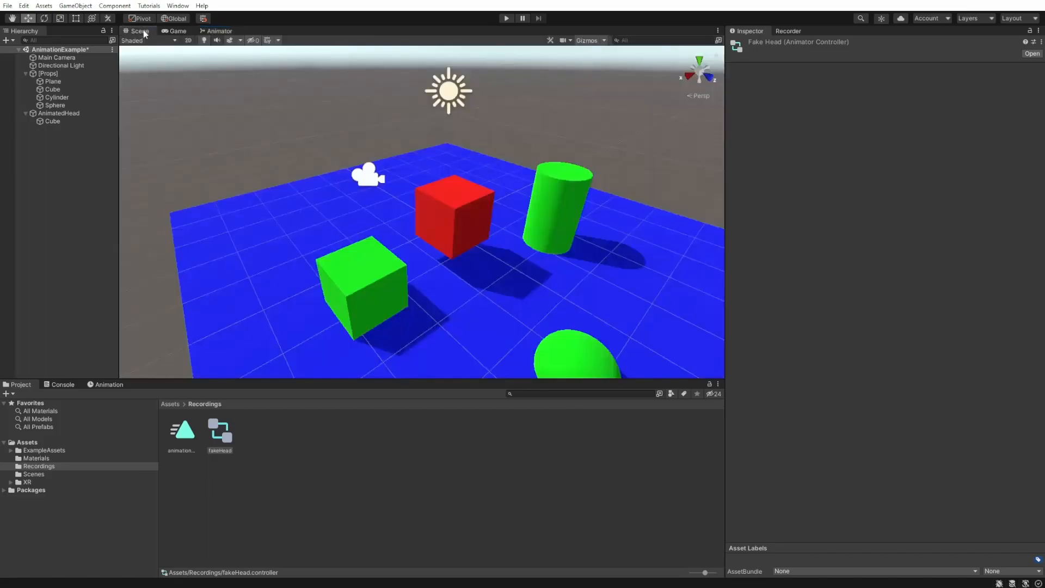
pyautogui.click(40, 121)
pyautogui.moveTo(224, 436); pyautogui.dragTo(893, 225)
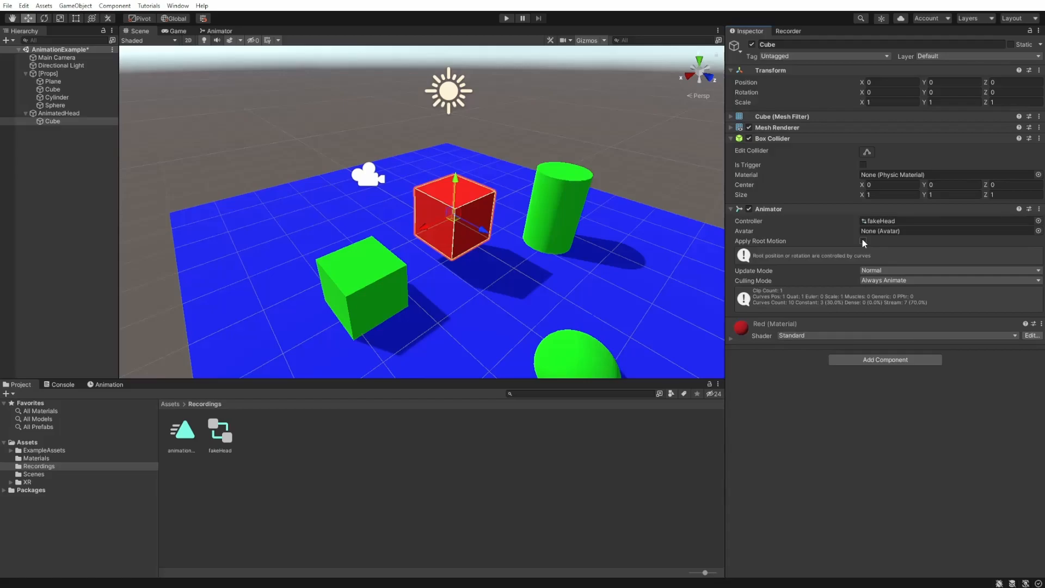
pyautogui.click(863, 241)
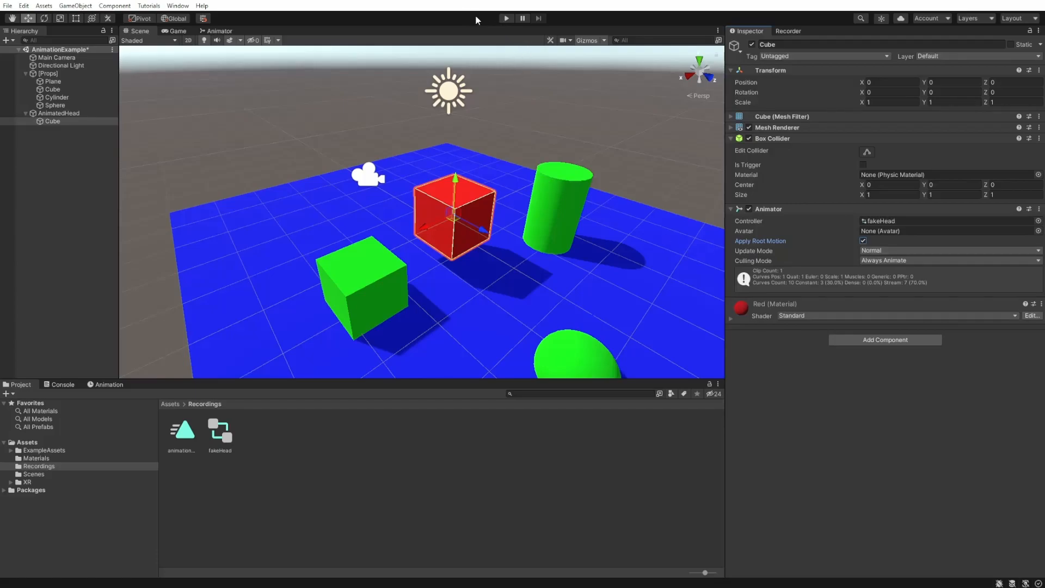
# - Run the scene in play mode to preview the recorded head motion on the red cube
pyautogui.click(505, 19)
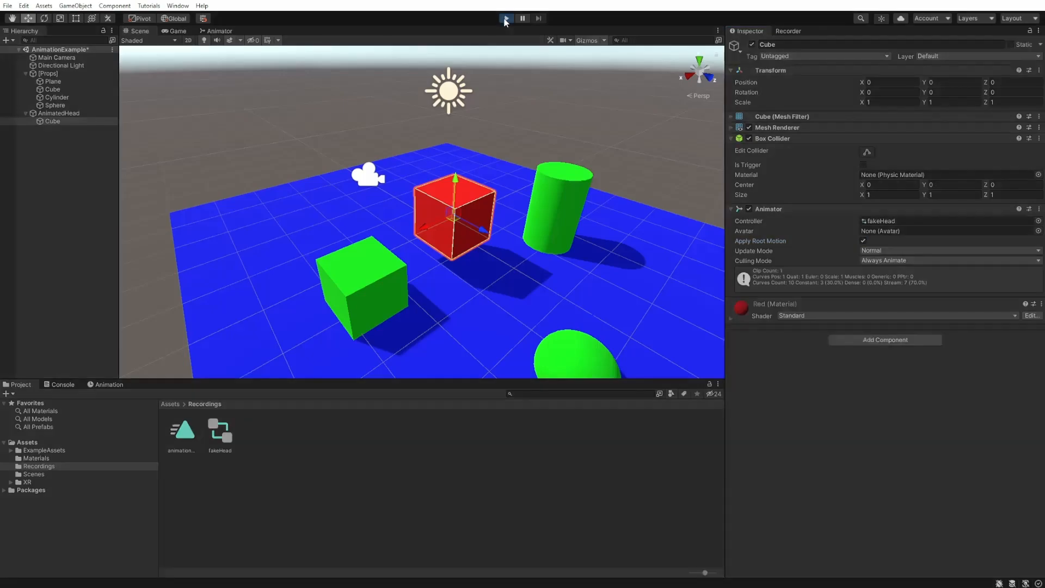